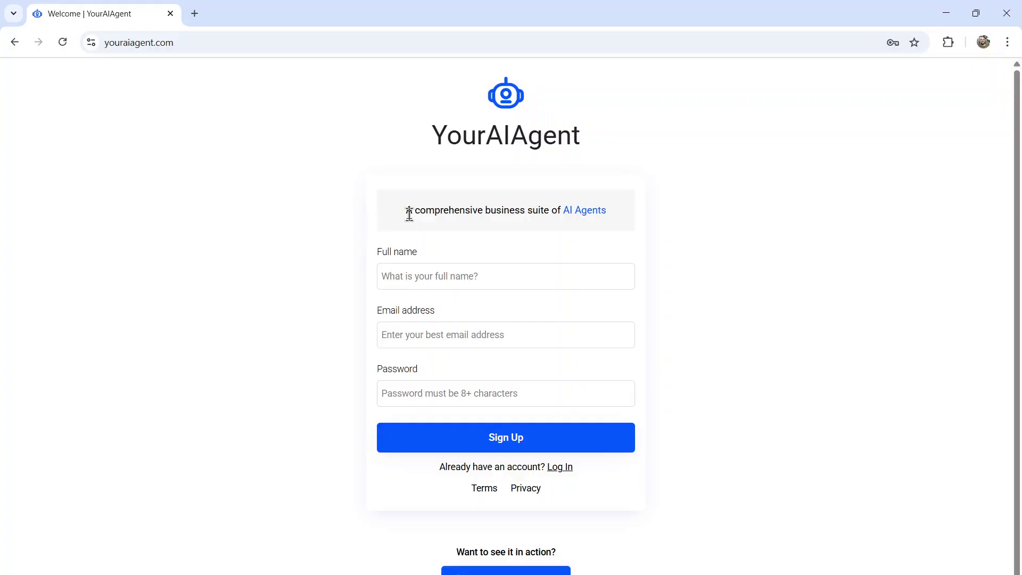
Submit the sign-up form on the YourAIAgent welcome page to reach Settings > Connections
left_click_drag(406, 210, 612, 219)
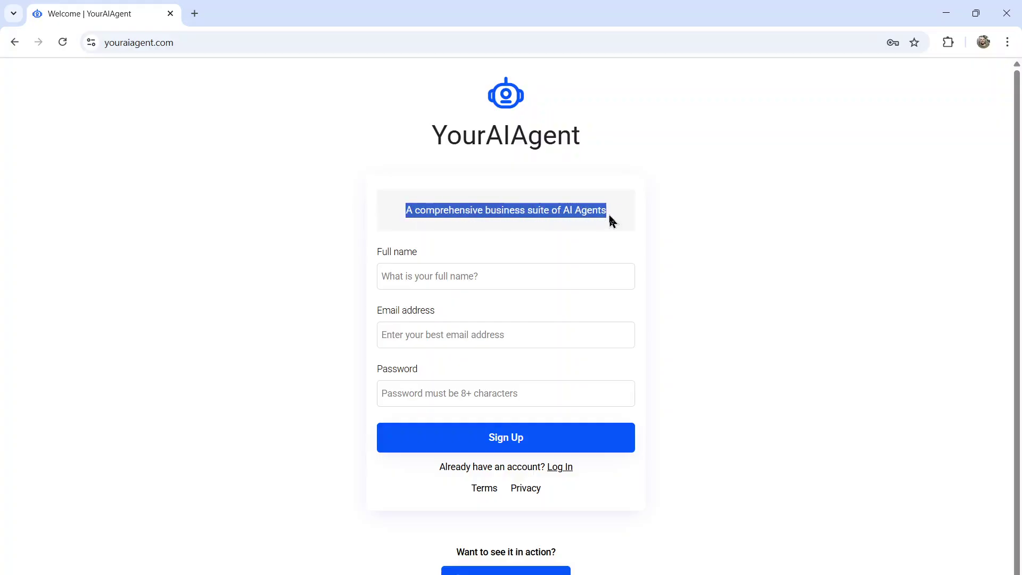
left_click(150, 90)
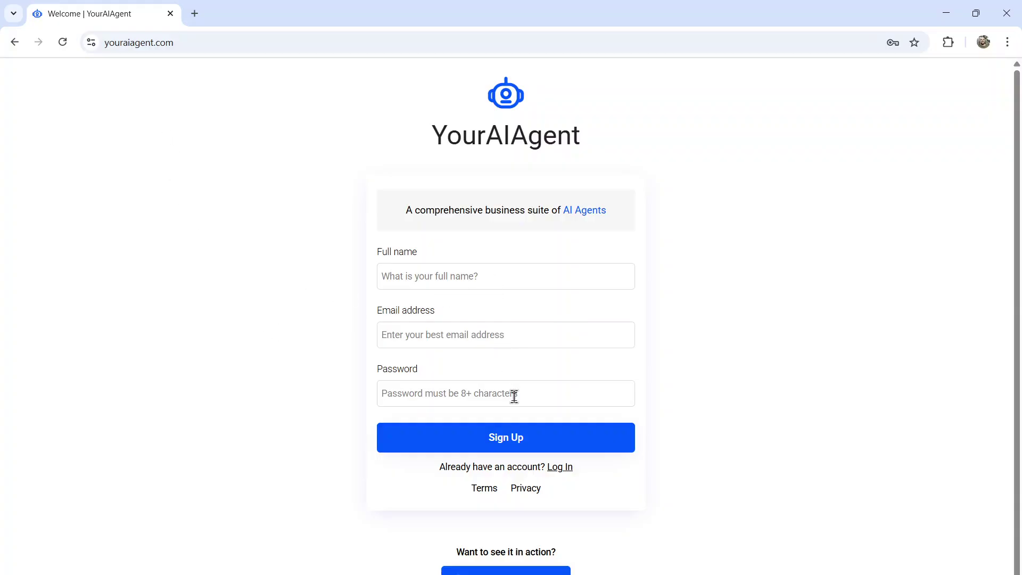
left_click(520, 449)
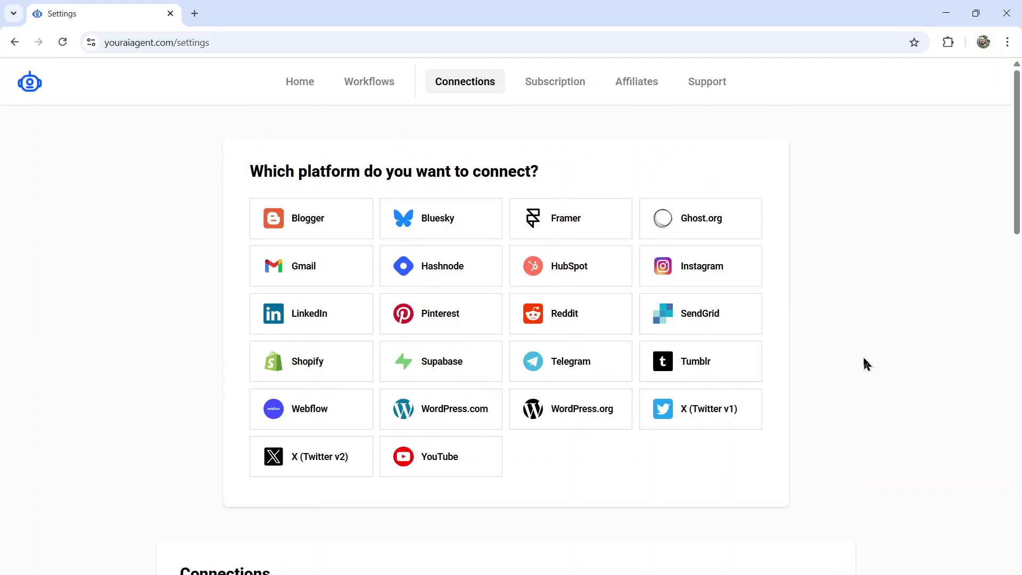
Pick Instagram as the platform and submit the account handle to connect it
left_click(707, 273)
type("@wesdaco")
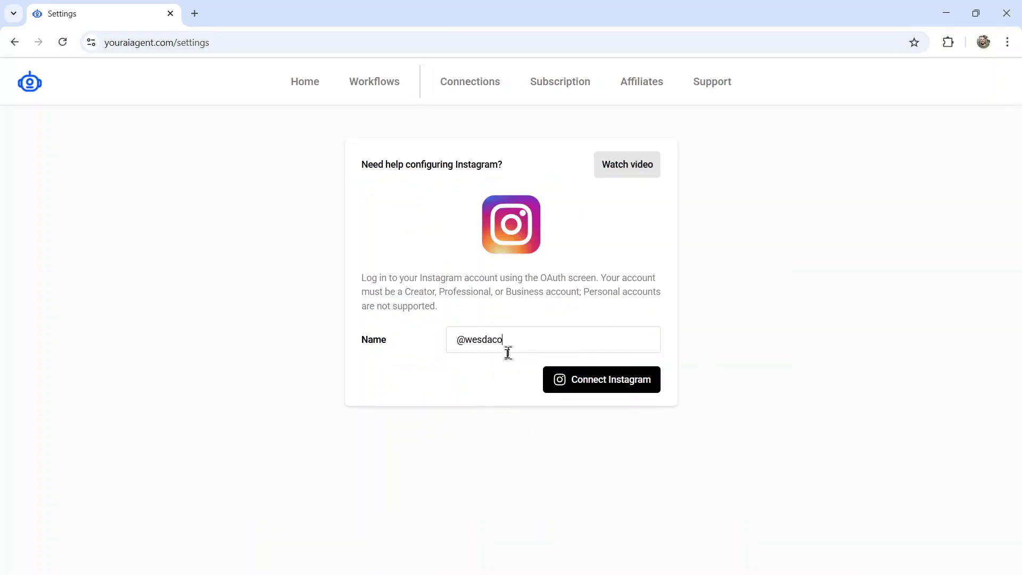
left_click(619, 390)
Grant the app access to the Instagram account and dismiss the connected confirmation
left_click_drag(337, 295, 447, 294)
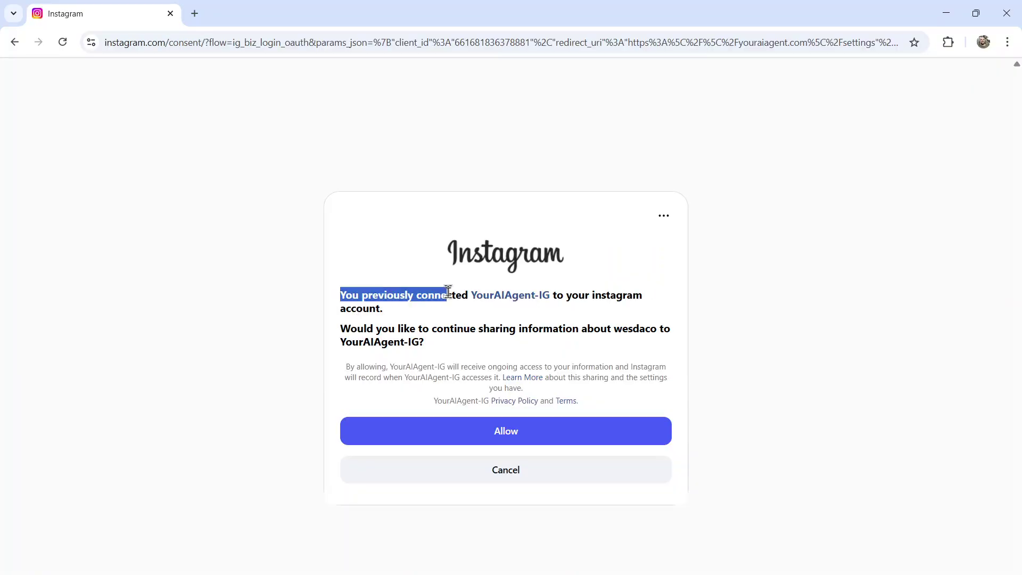
left_click(606, 431)
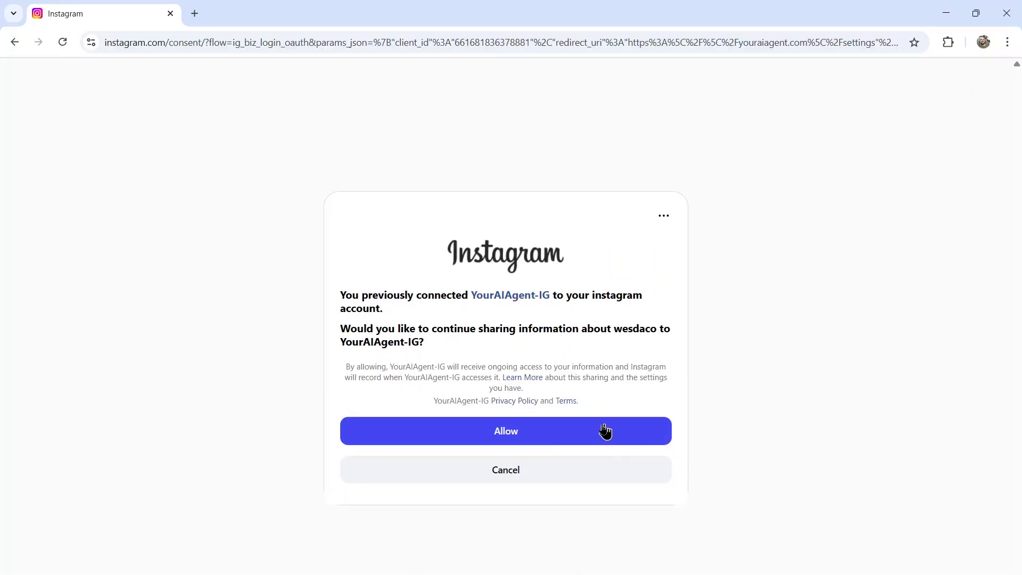
left_click(523, 437)
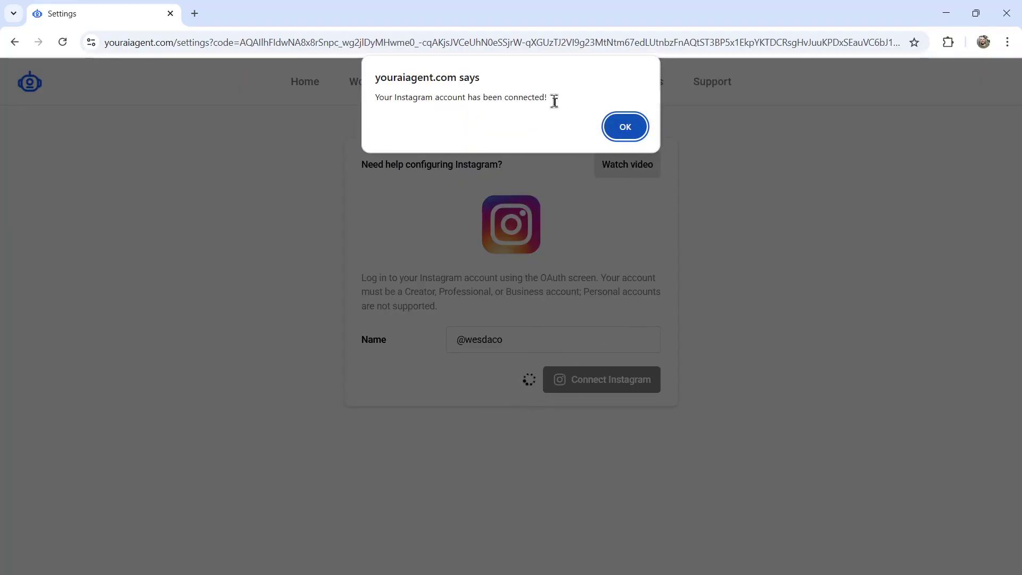
left_click(625, 128)
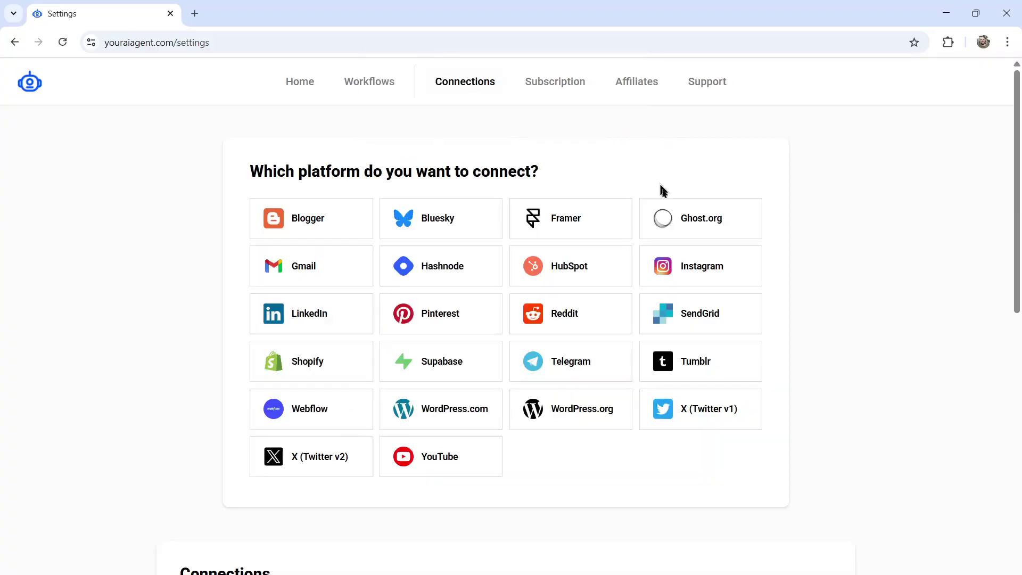
scroll(663, 191, "down", 3)
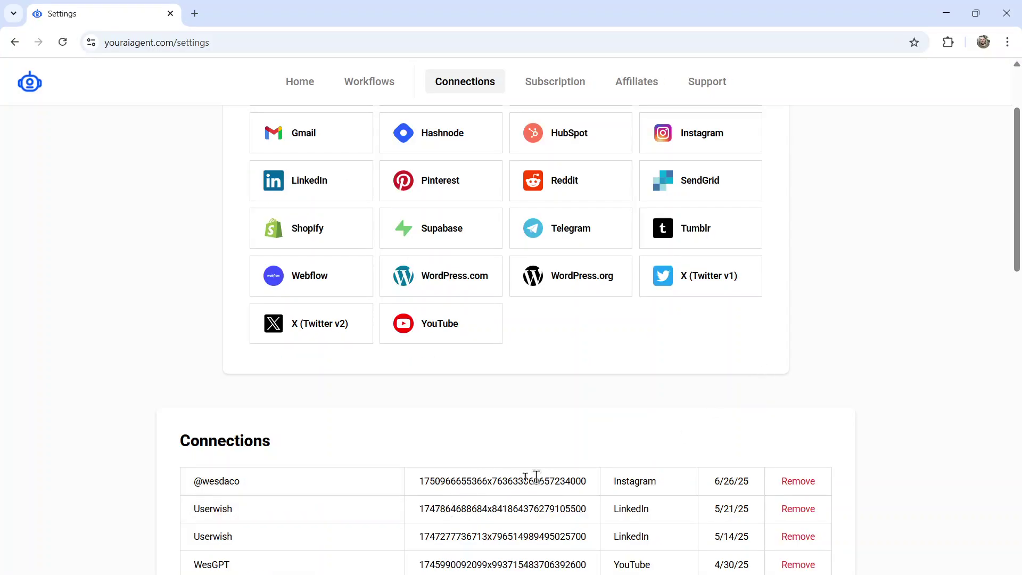
From Home, filter tasks to Instagram and start the Instagram Posts workflow
scroll(750, 252, "up", 3)
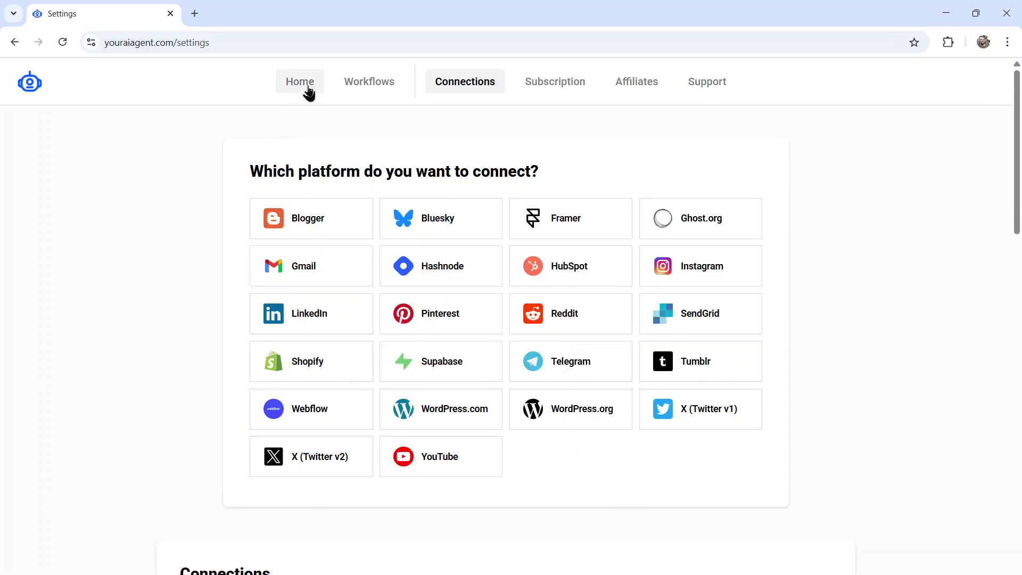
left_click(309, 91)
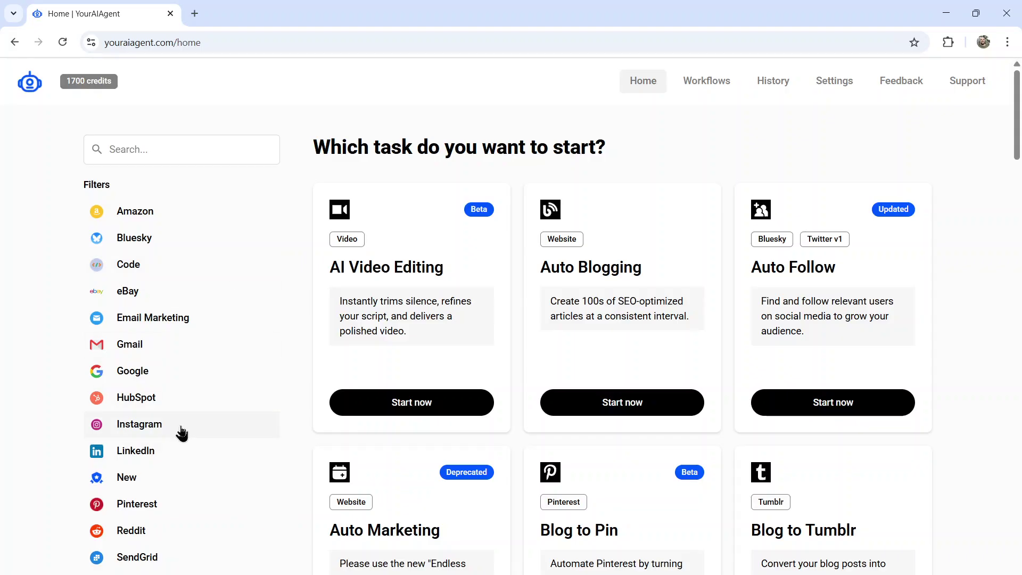
left_click(181, 428)
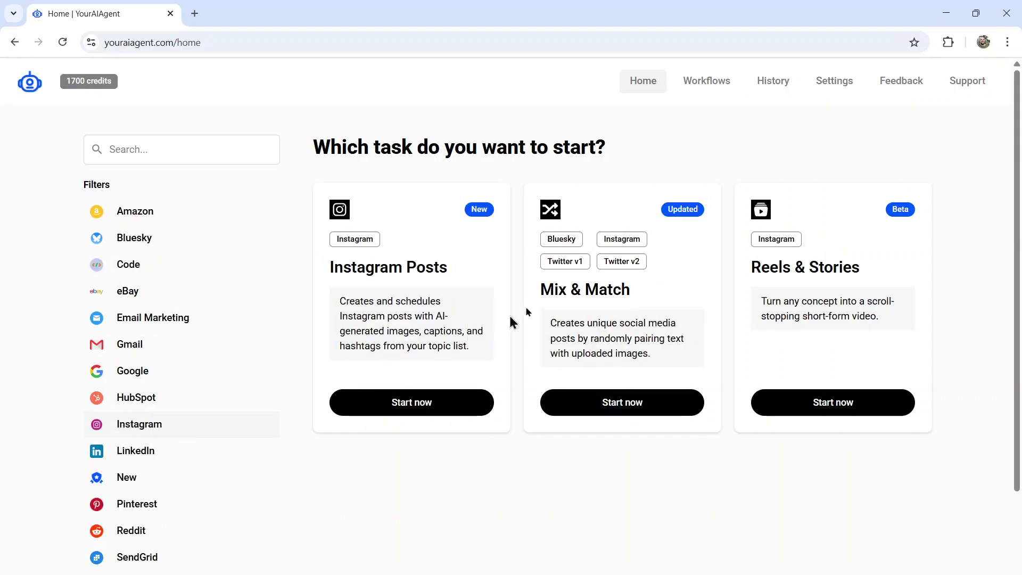
left_click(423, 403)
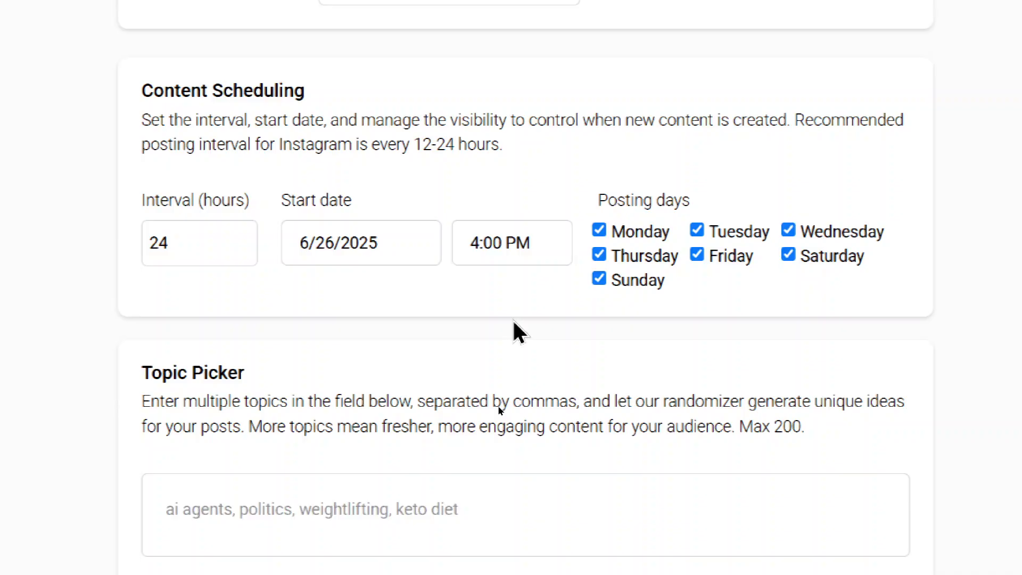
Change the posting interval from 24 to 12 hours and review the remaining settings
double_click(210, 254)
type("12")
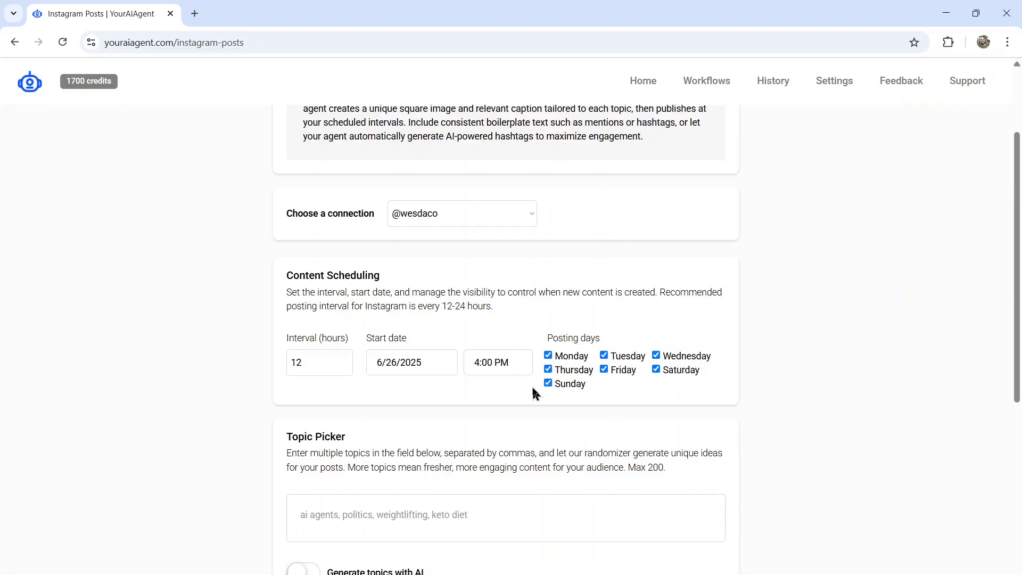
scroll(468, 425, "down", 3)
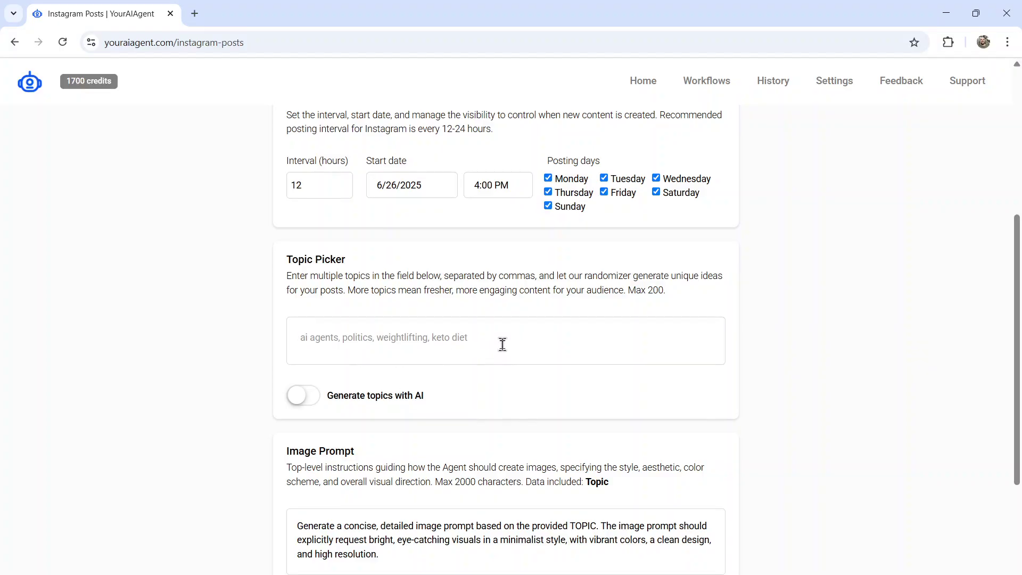
scroll(582, 490, "down", 3)
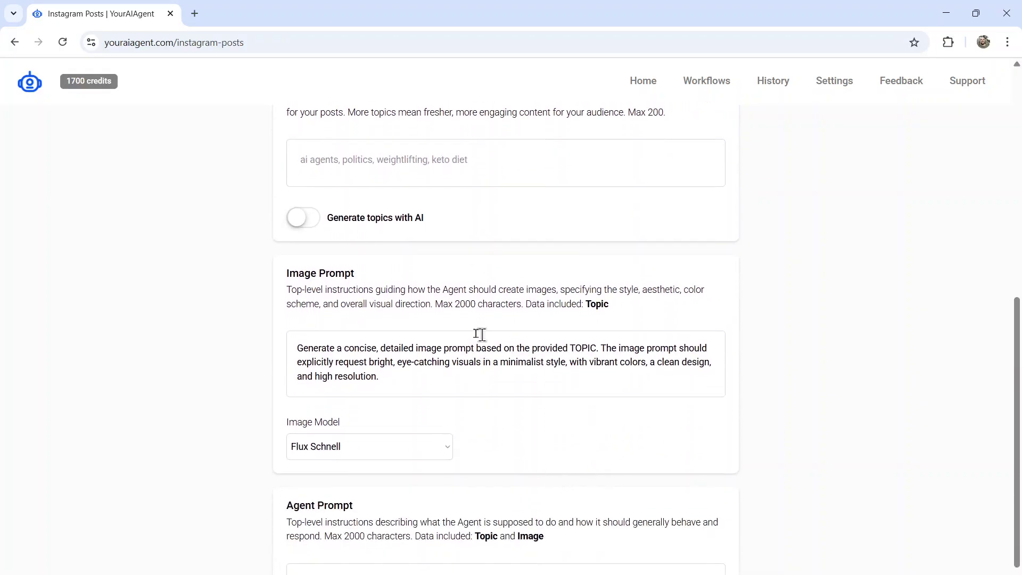
scroll(518, 372, "down", 2)
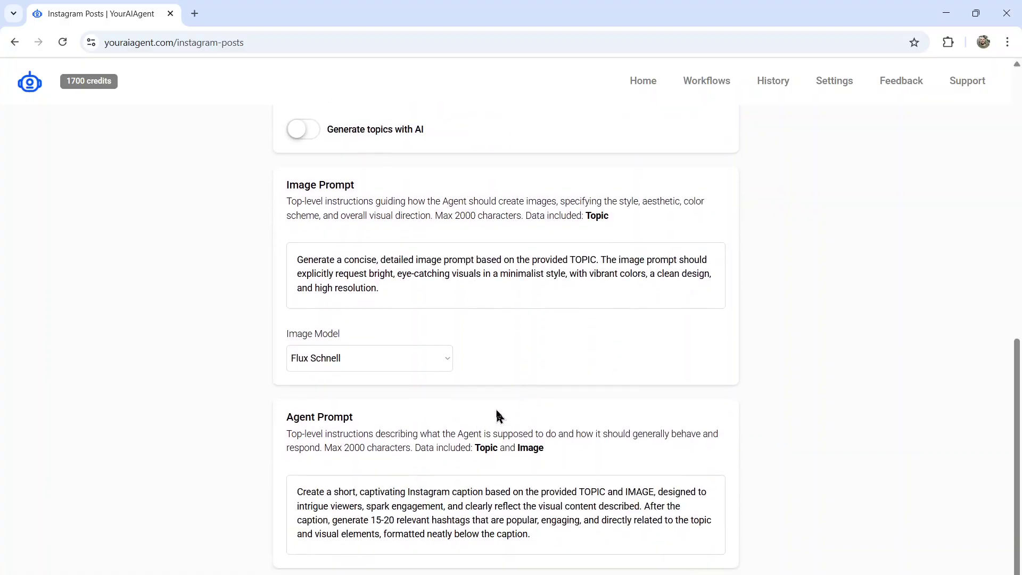
scroll(479, 372, "up", 3)
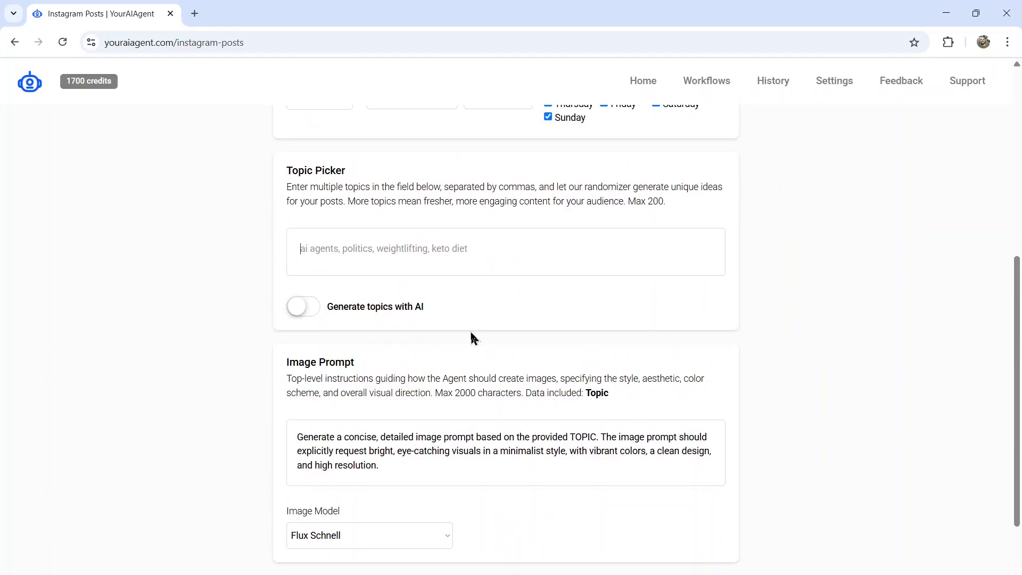
left_click(299, 308)
left_click(443, 342)
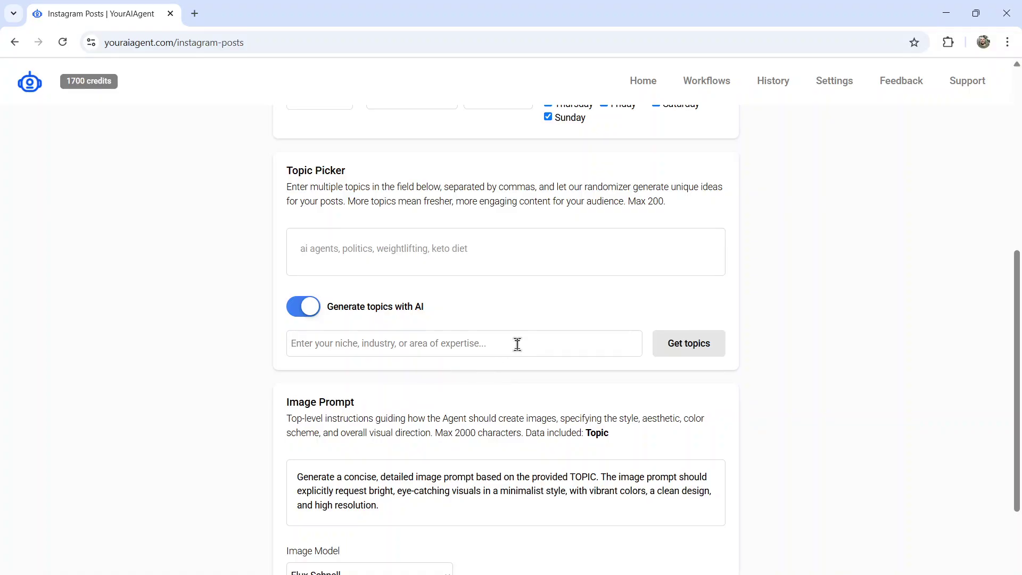
type("scuba")
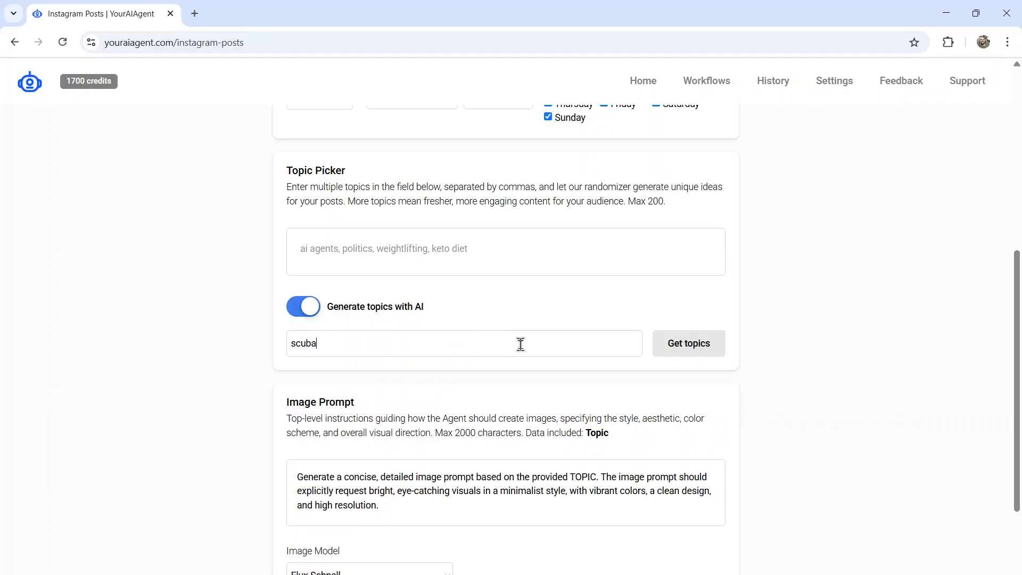
type(" diving")
left_click(683, 348)
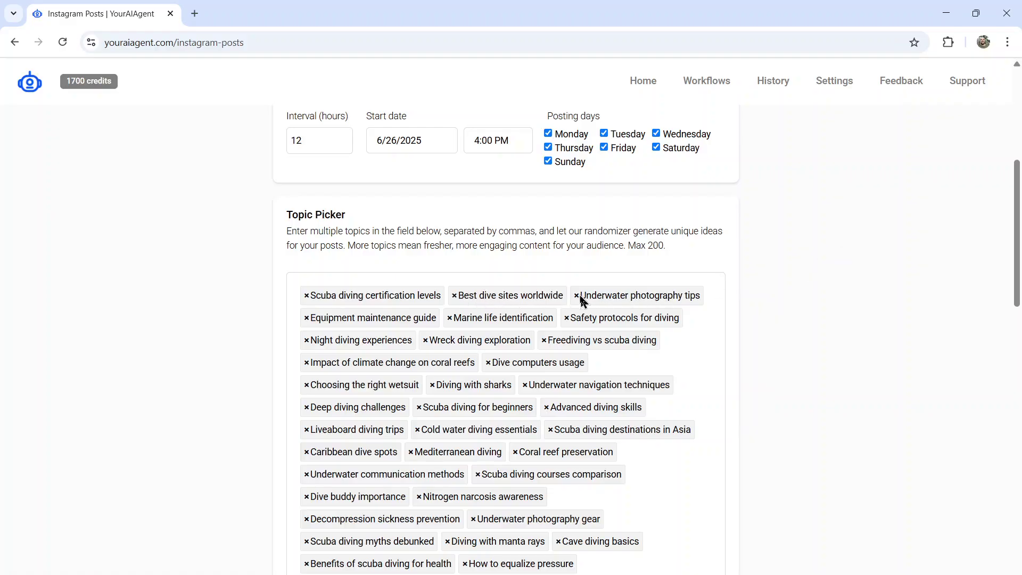
scroll(588, 303, "down", 8)
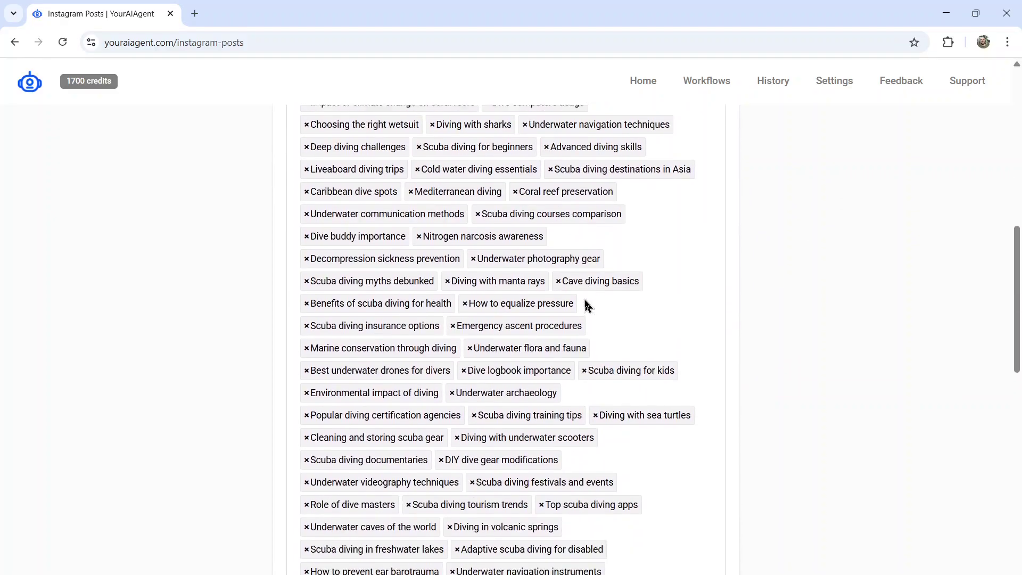
scroll(572, 261, "down", 3)
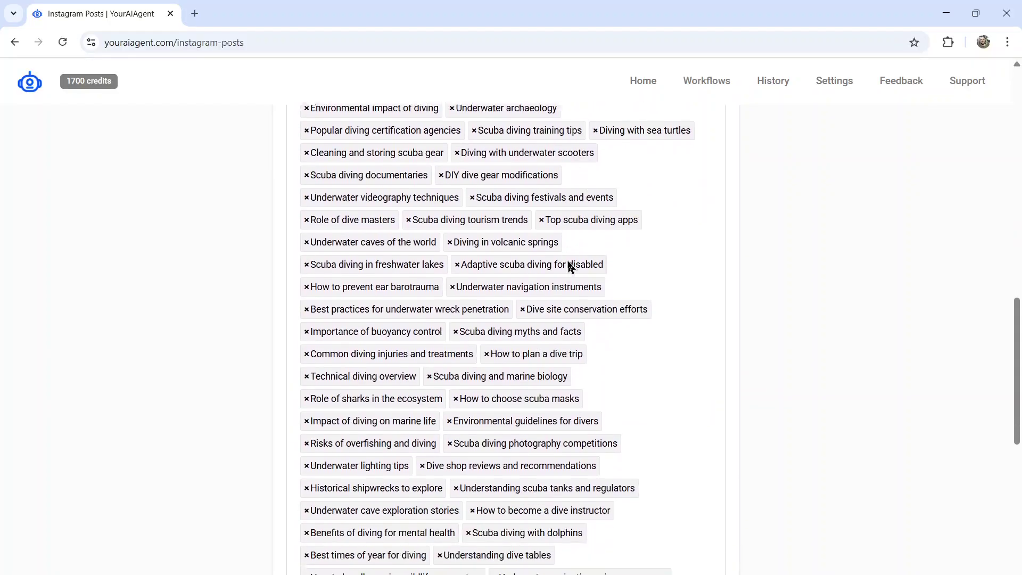
scroll(307, 305, "down", 6)
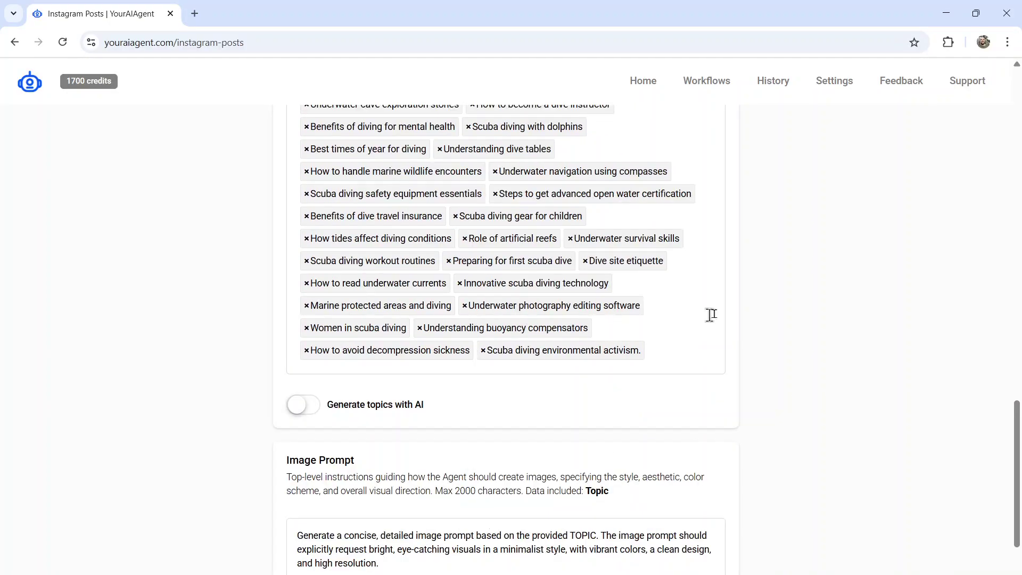
scroll(657, 370, "up", 14)
scroll(656, 369, "down", 14)
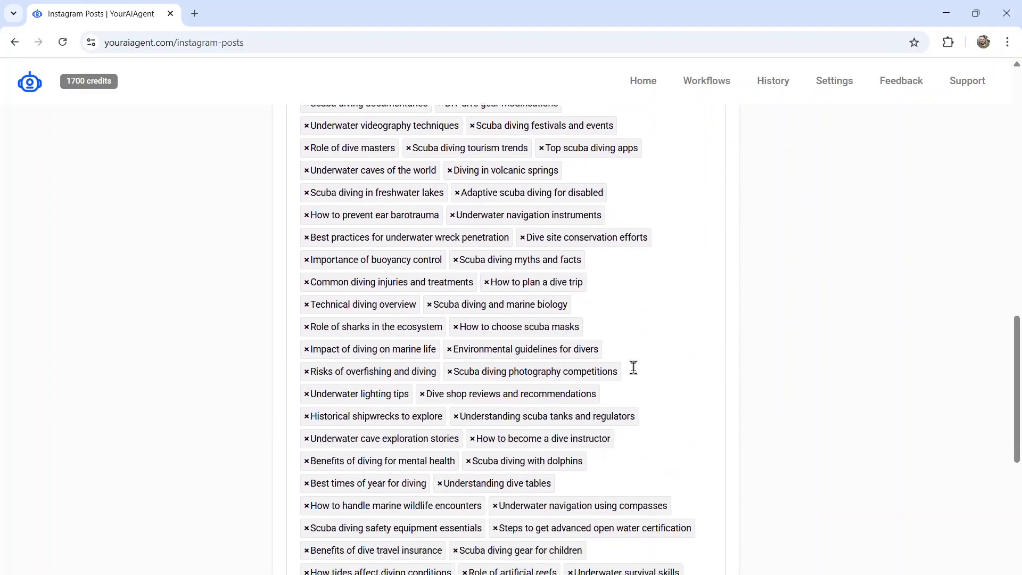
scroll(632, 374, "down", 5)
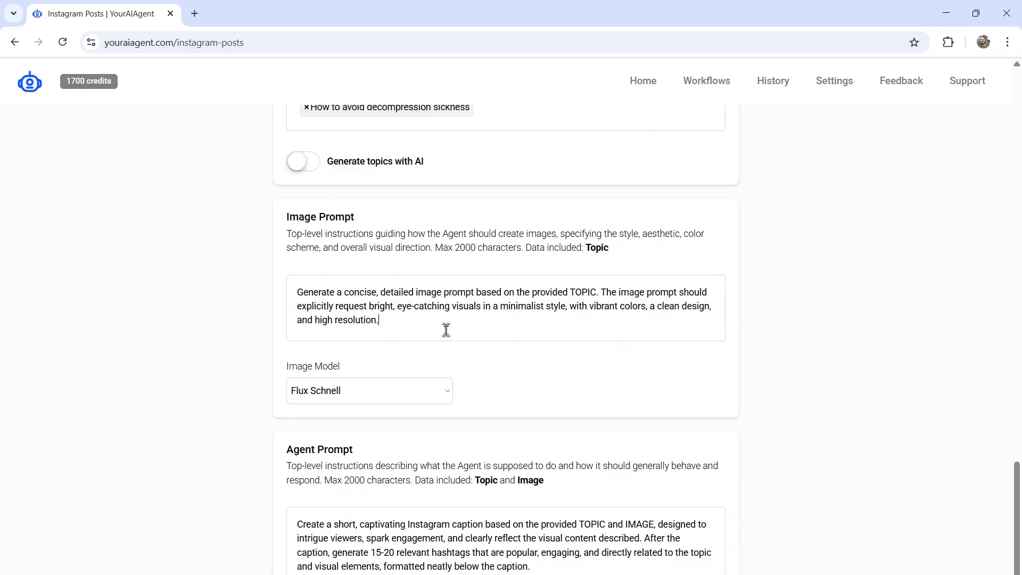
End the image prompt with 'an infographic.' in place of its old ending
left_click_drag(446, 330, 369, 306)
key("BackSpace")
type("an infog")
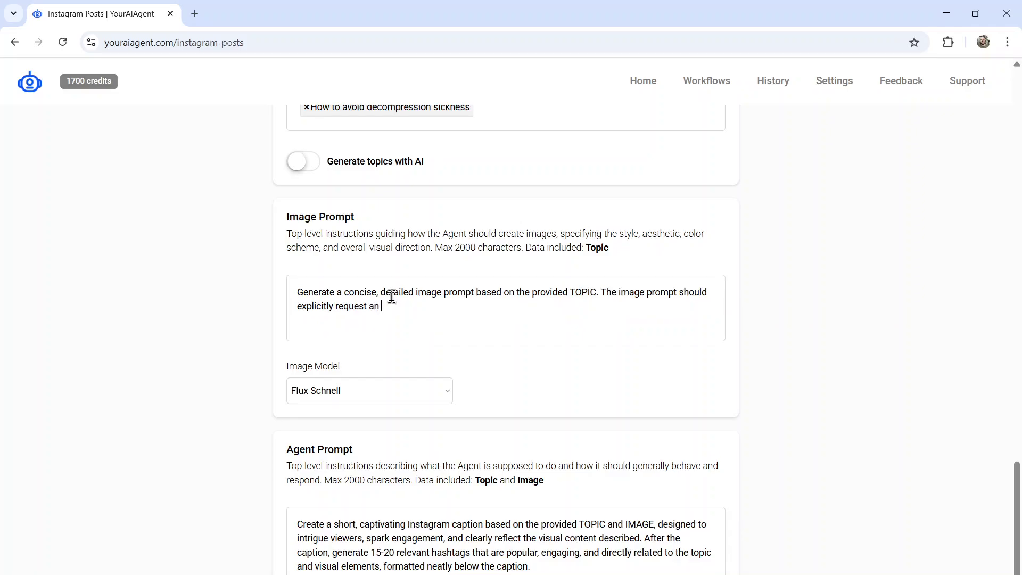
type("raphic.")
Set the image model to GPT-Image-1, noting its 100-credit cost
left_click(417, 399)
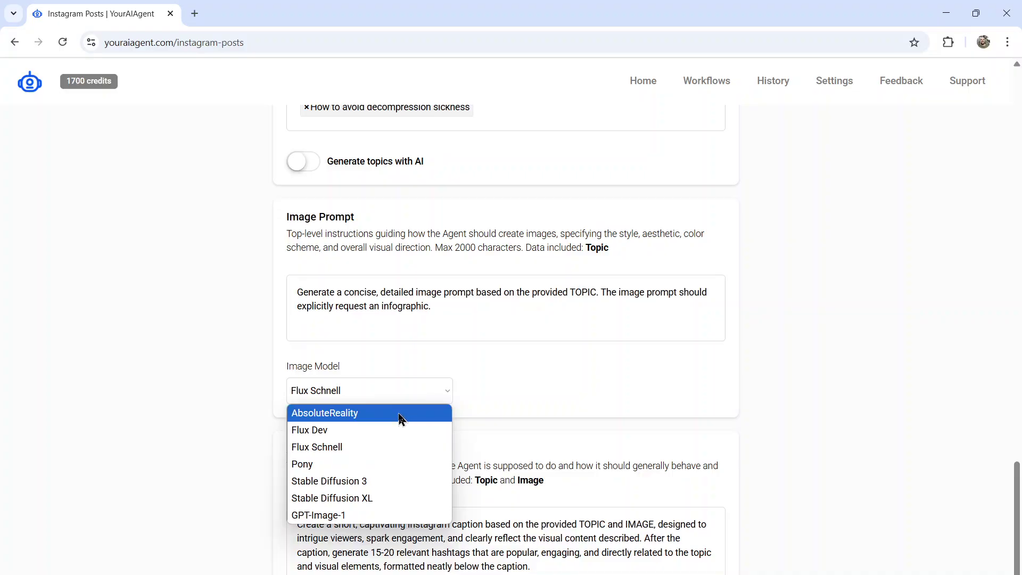
left_click(386, 517)
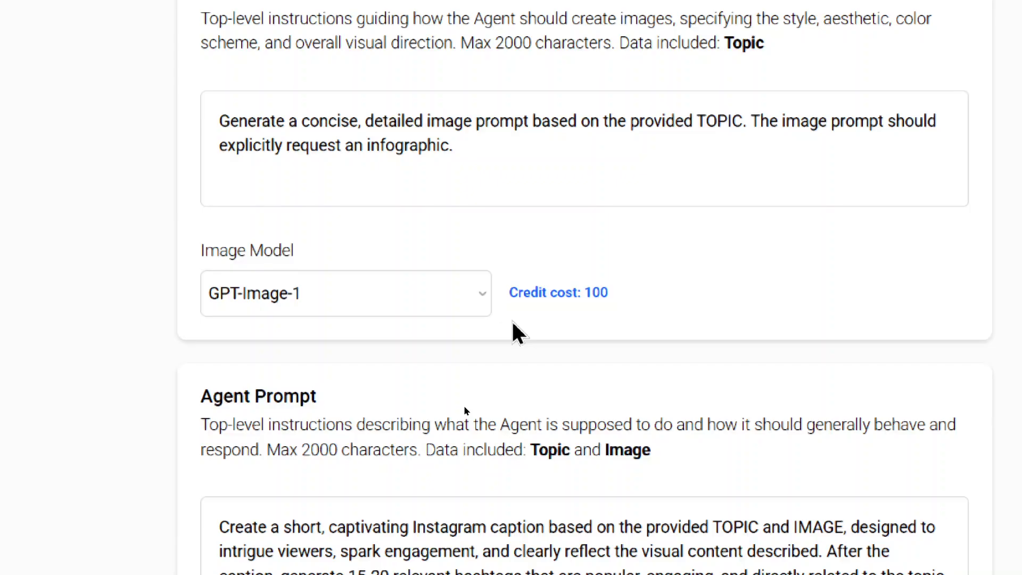
left_click(484, 308)
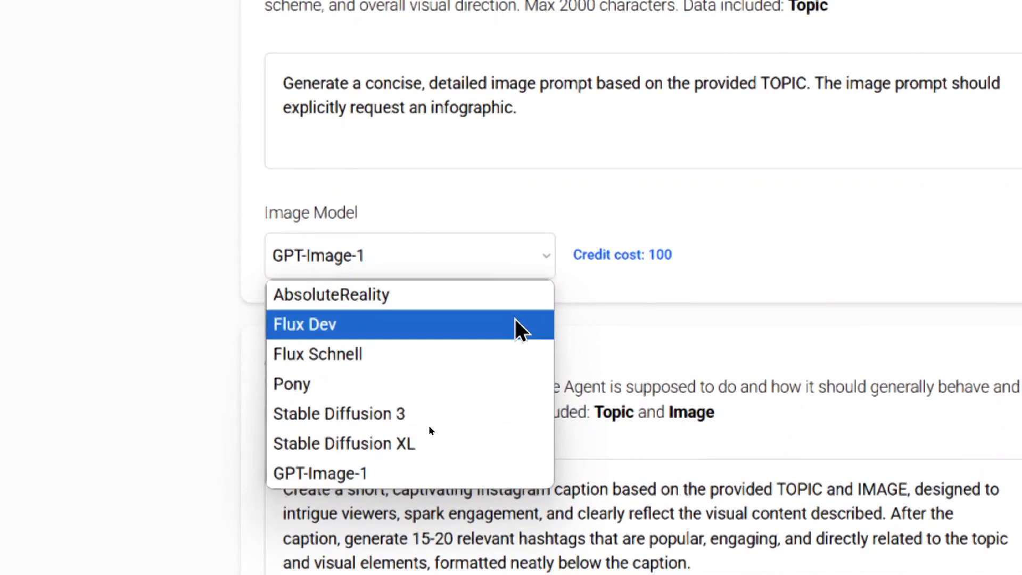
left_click(515, 323)
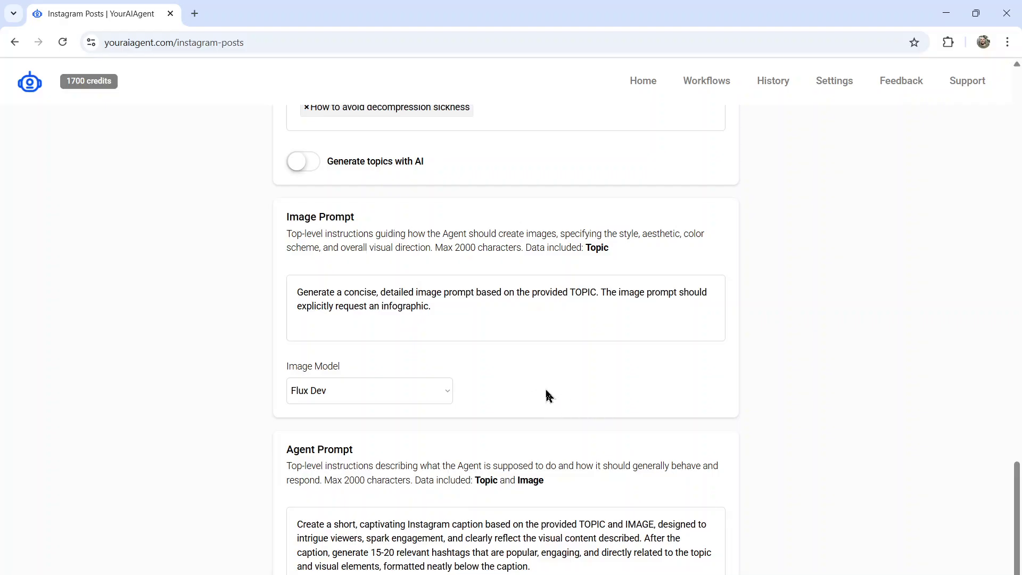
left_click(419, 387)
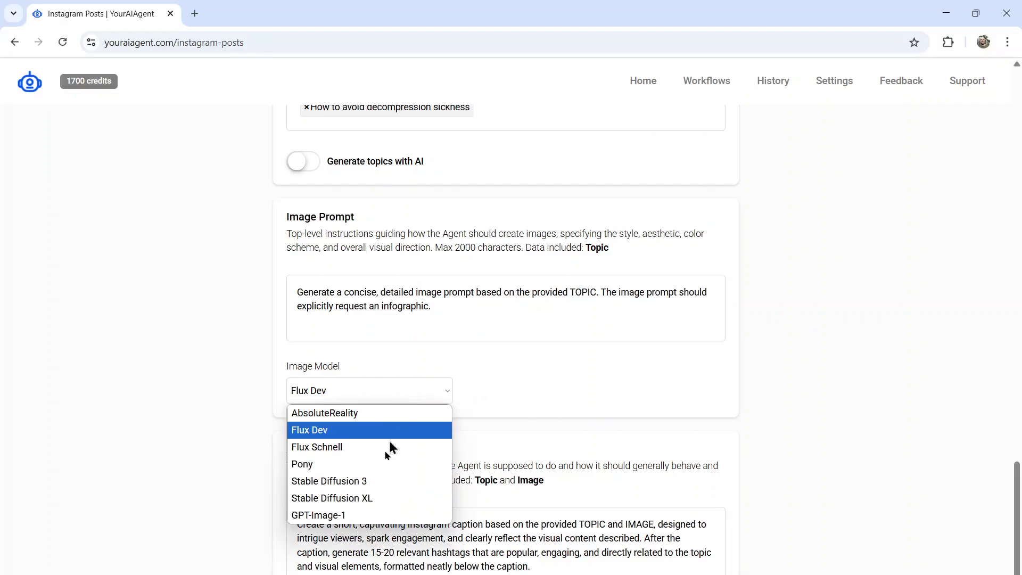
left_click(372, 518)
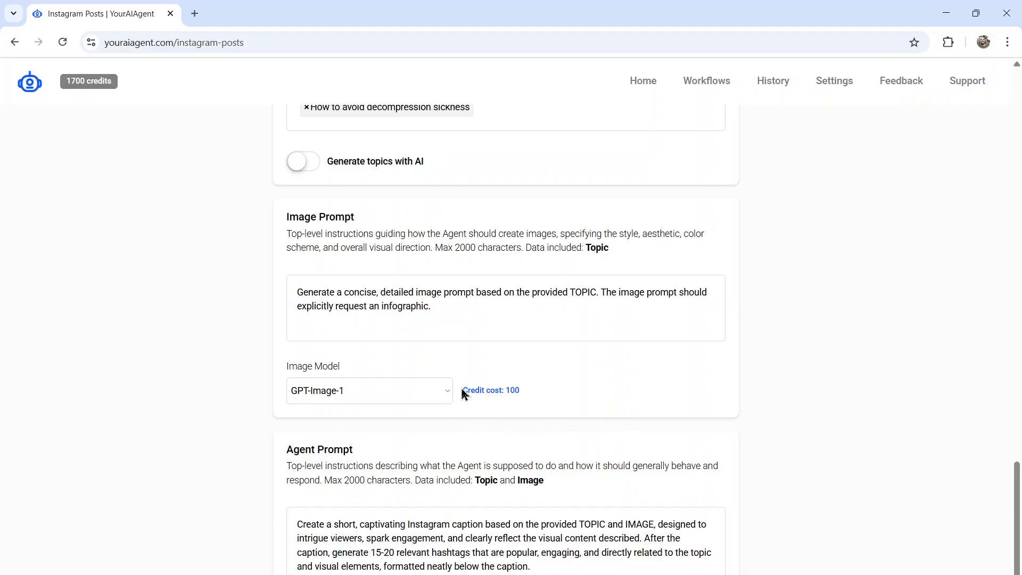
left_click_drag(462, 390, 525, 400)
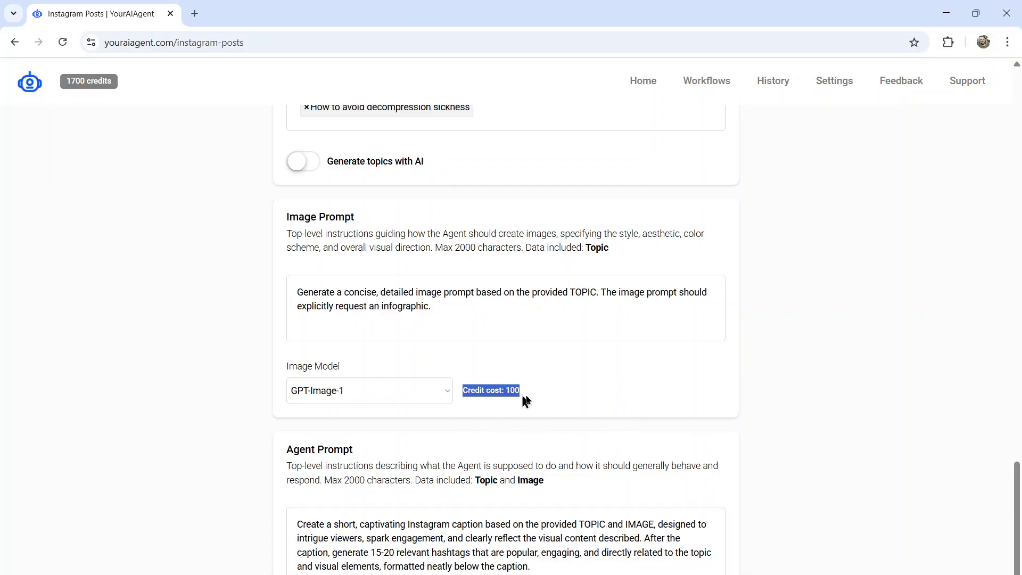
left_click(628, 377)
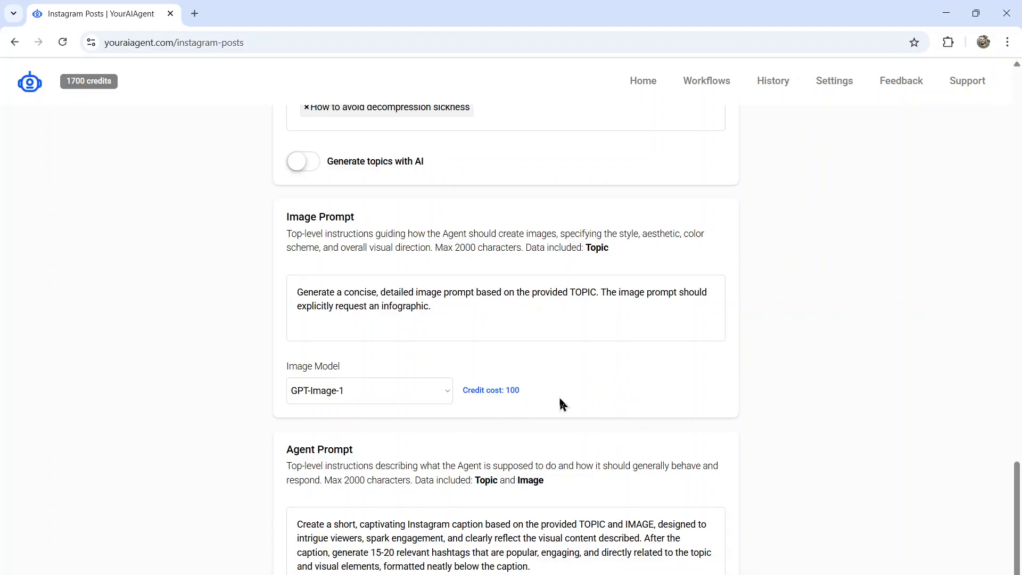
scroll(562, 404, "down", 2)
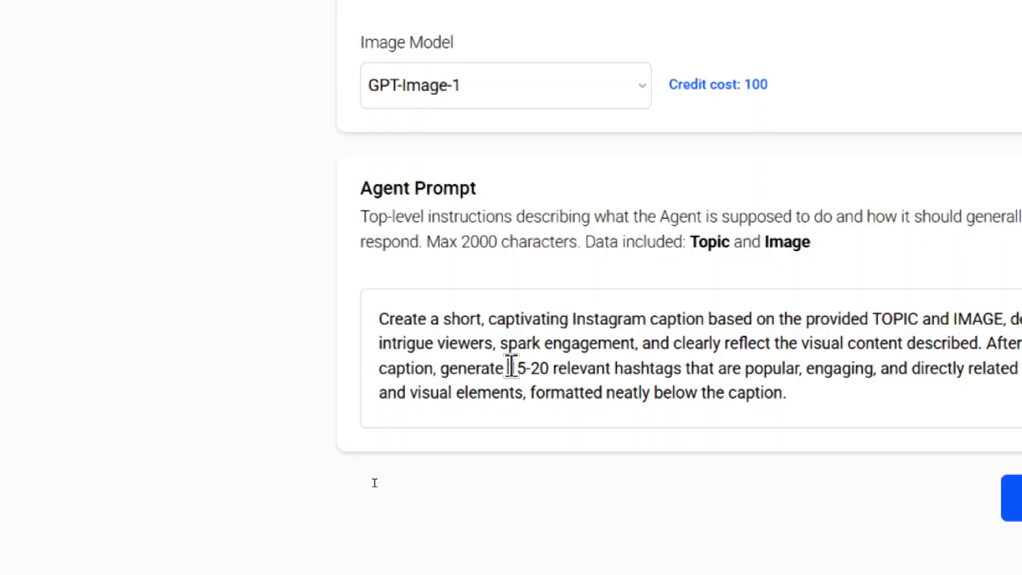
left_click_drag(209, 369, 320, 369)
left_click_drag(510, 369, 696, 368)
left_click(578, 406)
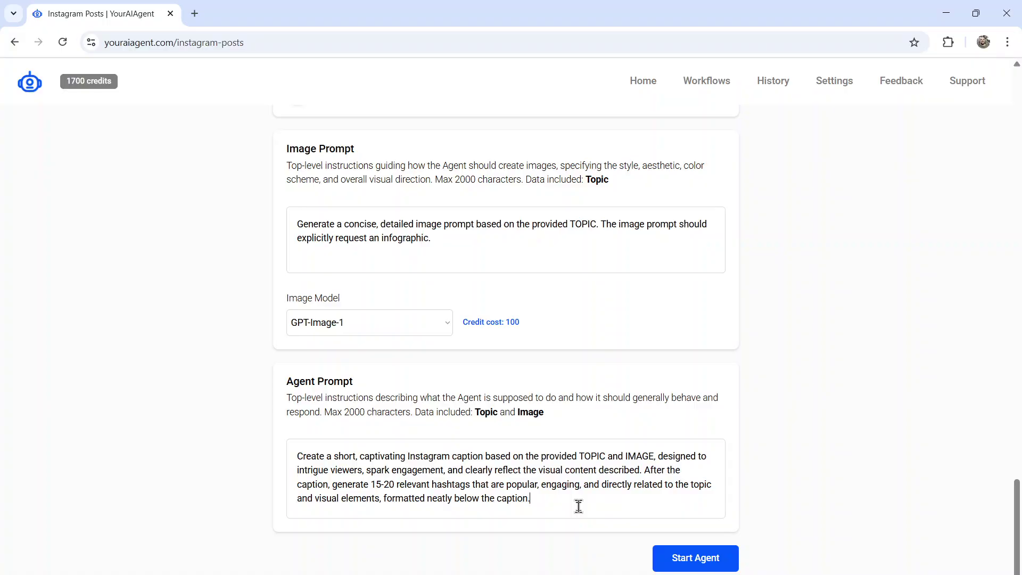
Start the agent, then open its first published post from the Instagram Posts workflow details
left_click(686, 557)
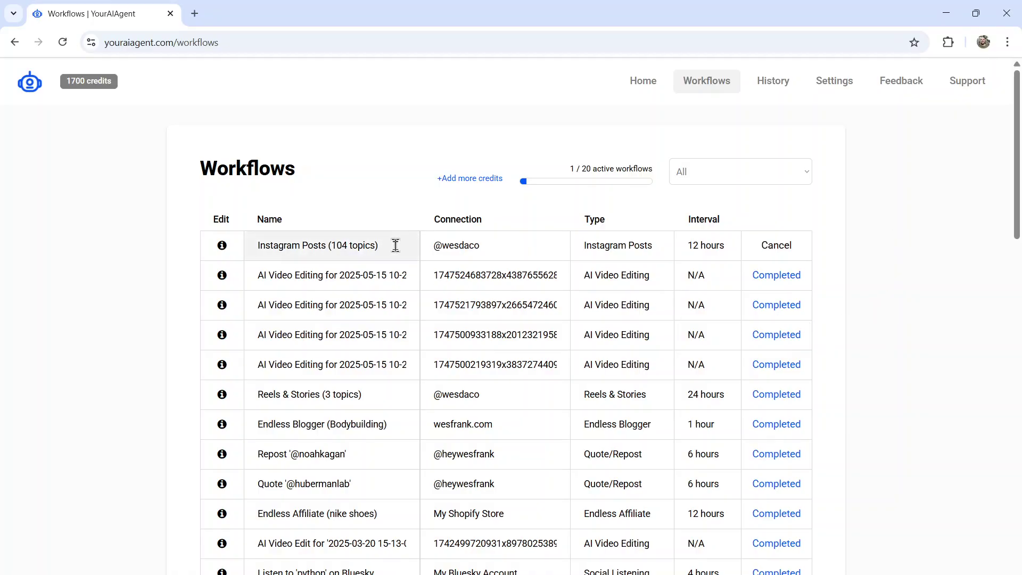
left_click_drag(491, 255, 461, 255)
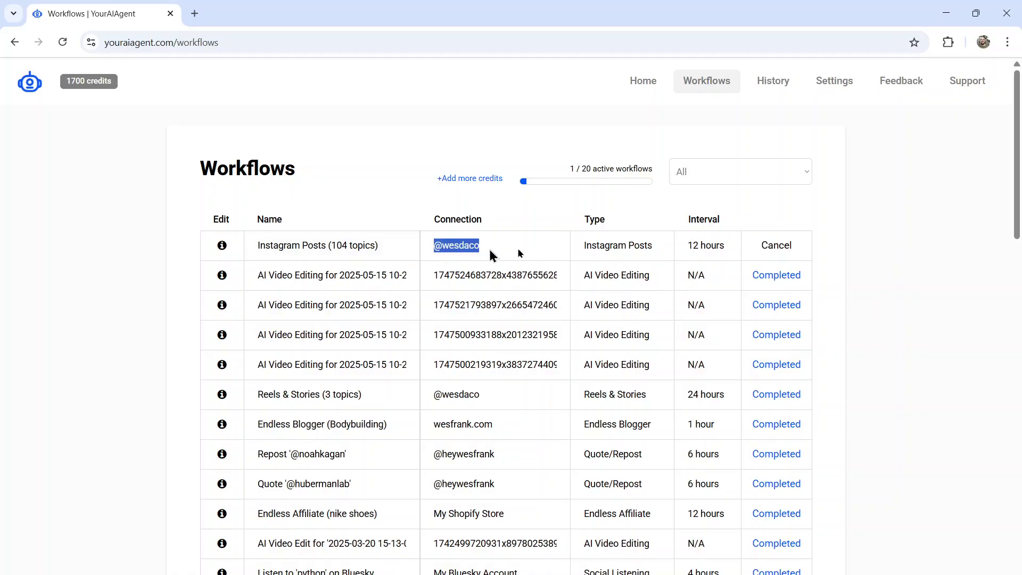
left_click_drag(726, 246, 686, 248)
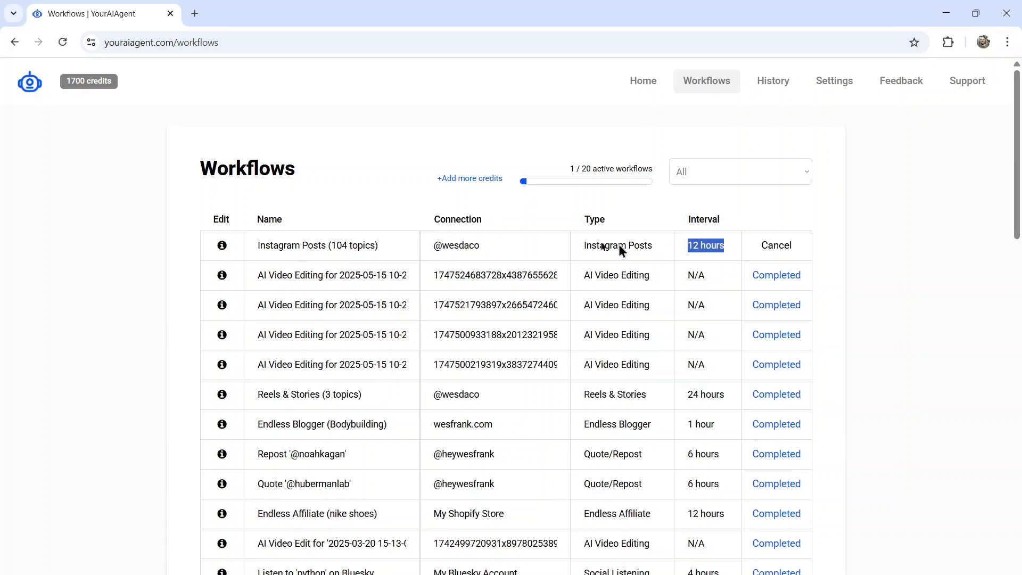
left_click(222, 248)
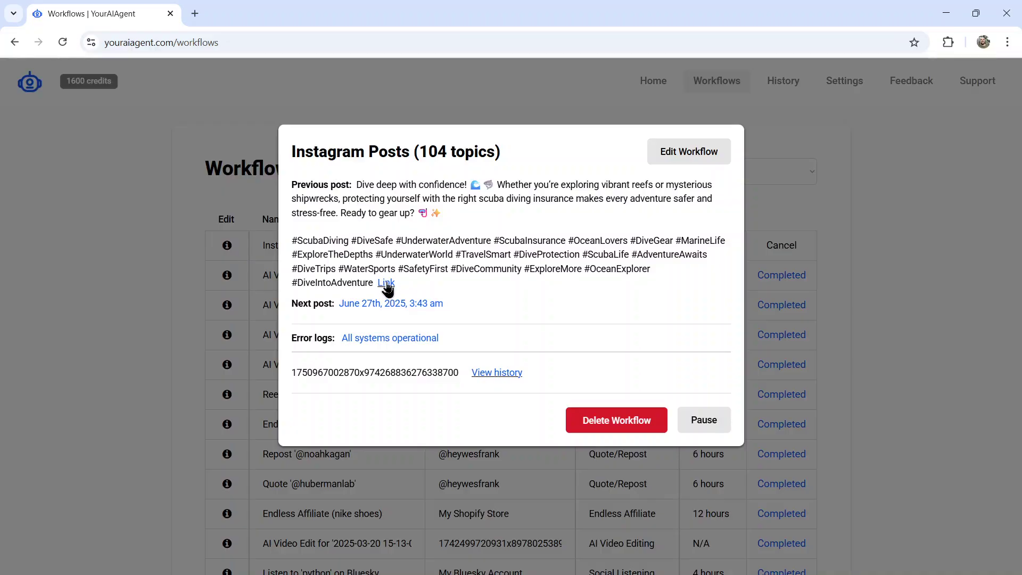
left_click(386, 283)
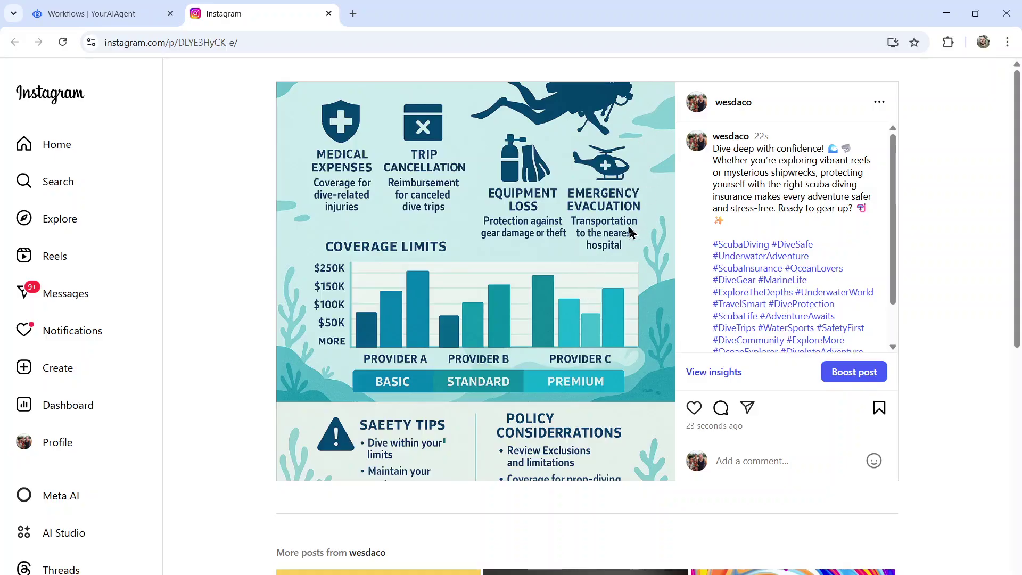
Close the Instagram post's tab with Ctrl+W
key("ctrl+w")
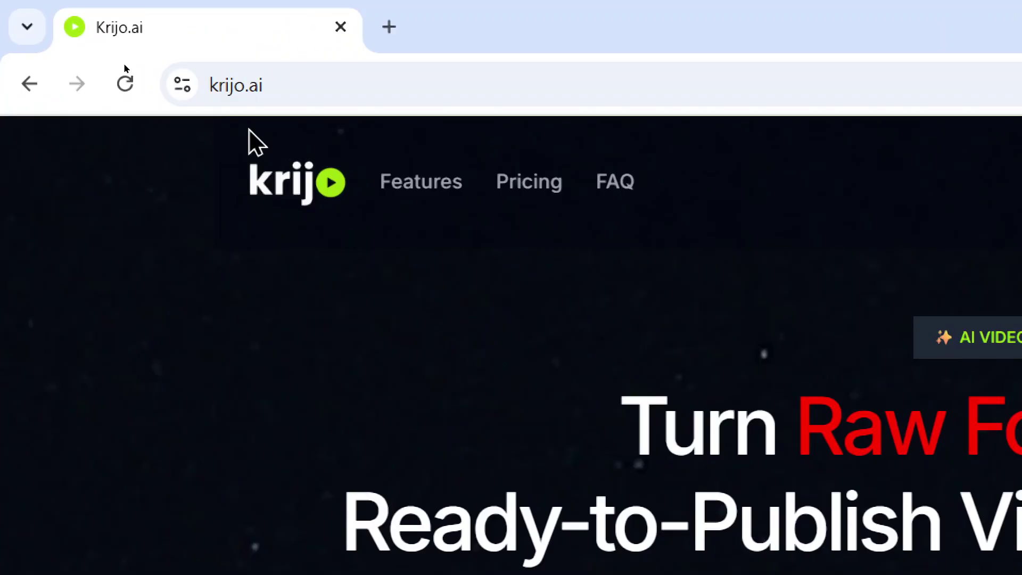
Scroll the Krijo.ai homepage down to its Feature Highlights section
scroll(297, 335, "down", 10)
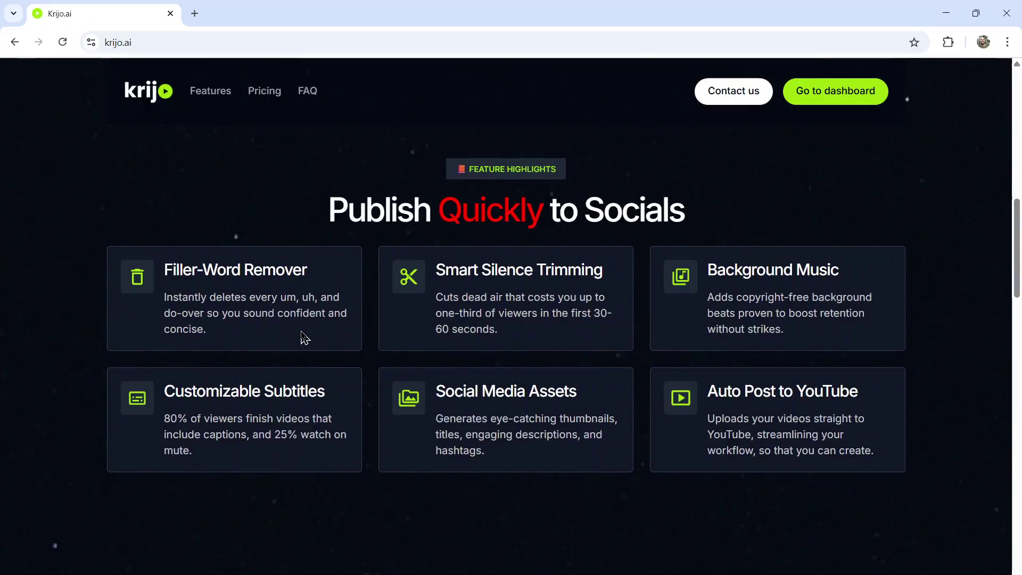